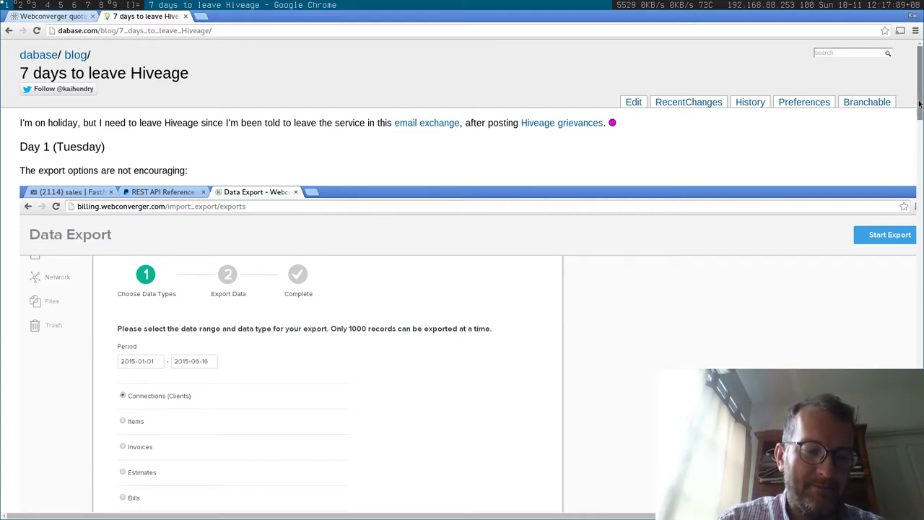
# Go to webconverger.com and follow its 'Ask for a quote' link to reach the empty quote form
pyautogui.moveTo(919, 104); pyautogui.dragTo(920, 51)
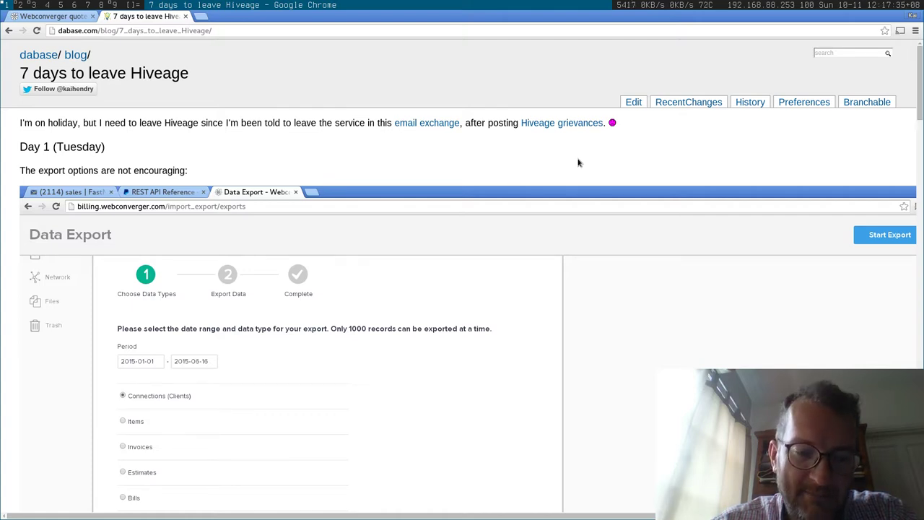
pyautogui.scroll(-20, 578, 163)
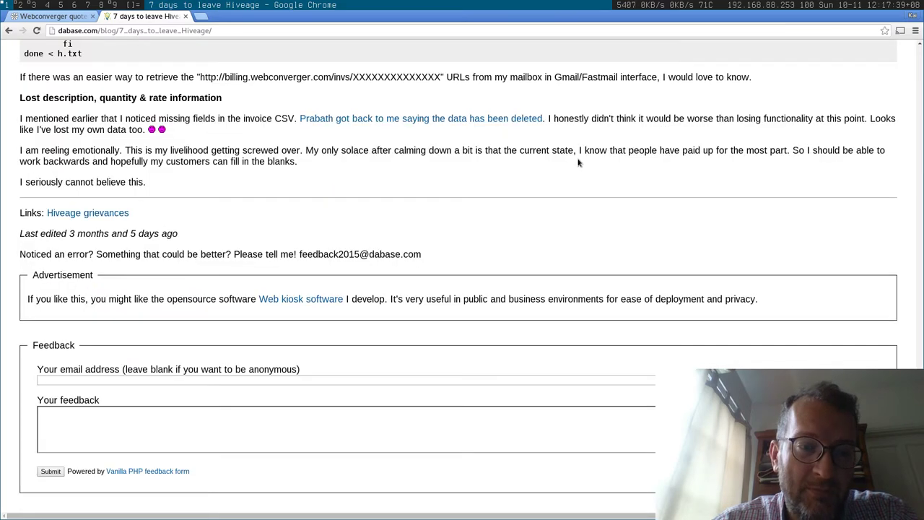
pyautogui.moveTo(920, 364); pyautogui.dragTo(901, 20)
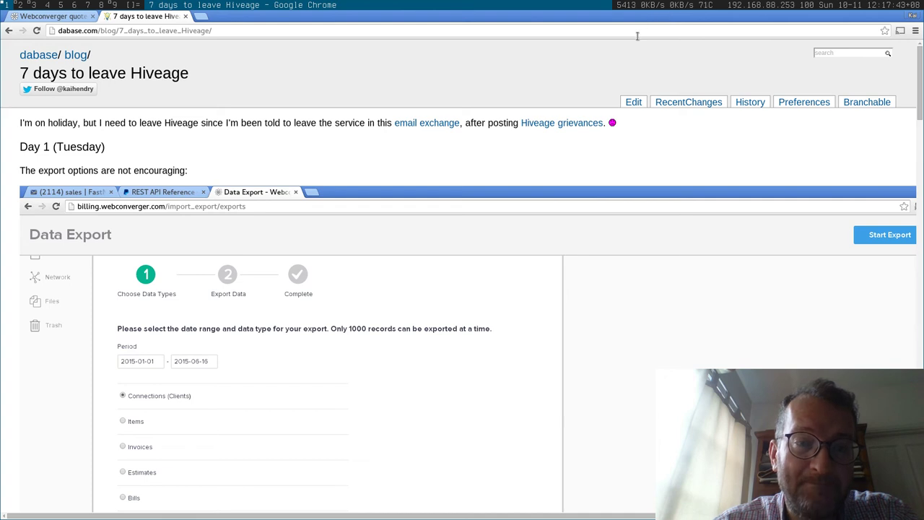
pyautogui.click(54, 16)
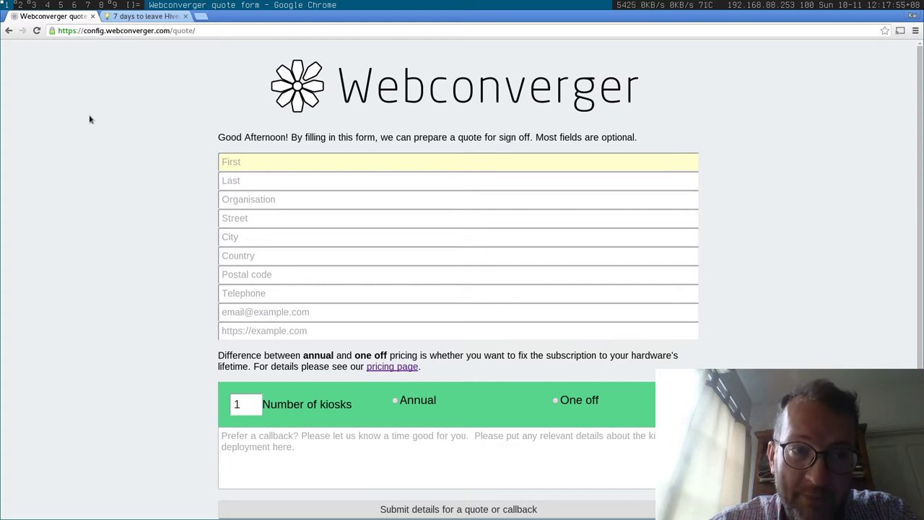
pyautogui.hotkey('ctrl', 'l')
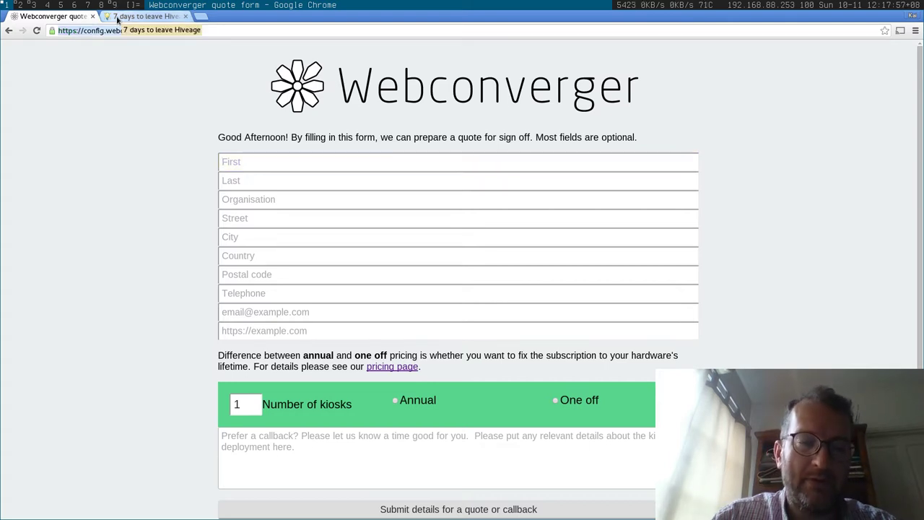
pyautogui.write('webconverger.com/')
pyautogui.press('Return')
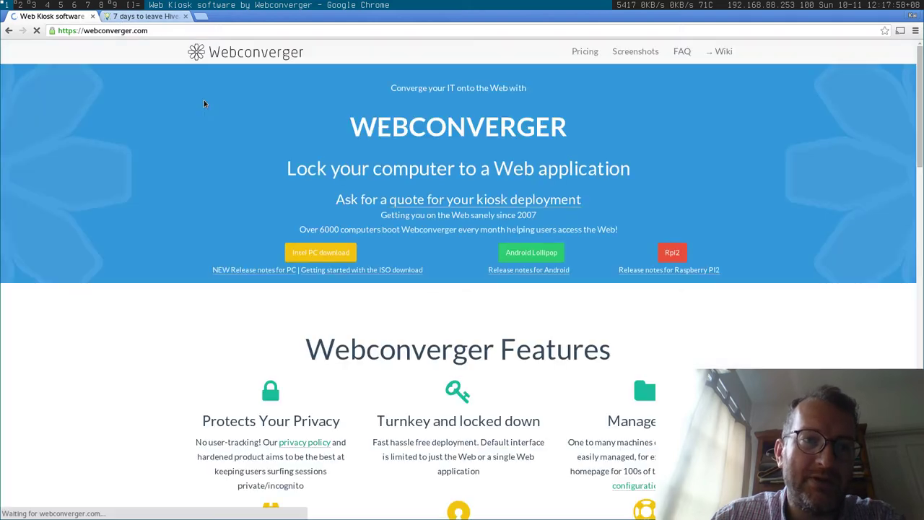
pyautogui.click(442, 202)
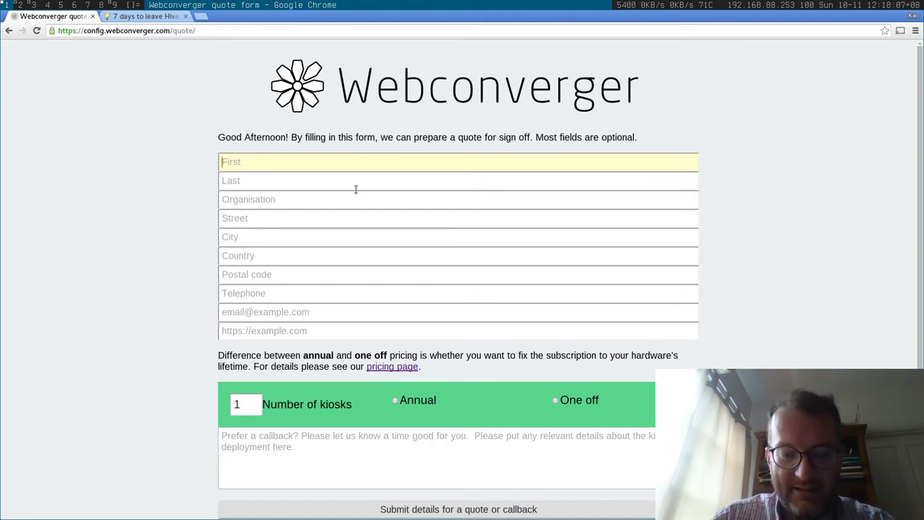
# Enter the customer's first and last name, organisation Acme, and their street, city and postal code
pyautogui.write('John')
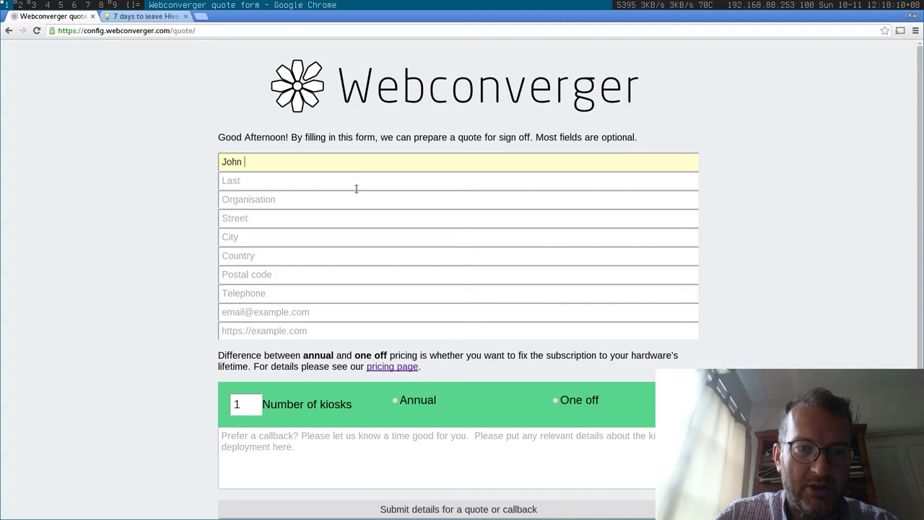
pyautogui.press('Tab')
pyautogui.write('Doe')
pyautogui.press('Tab')
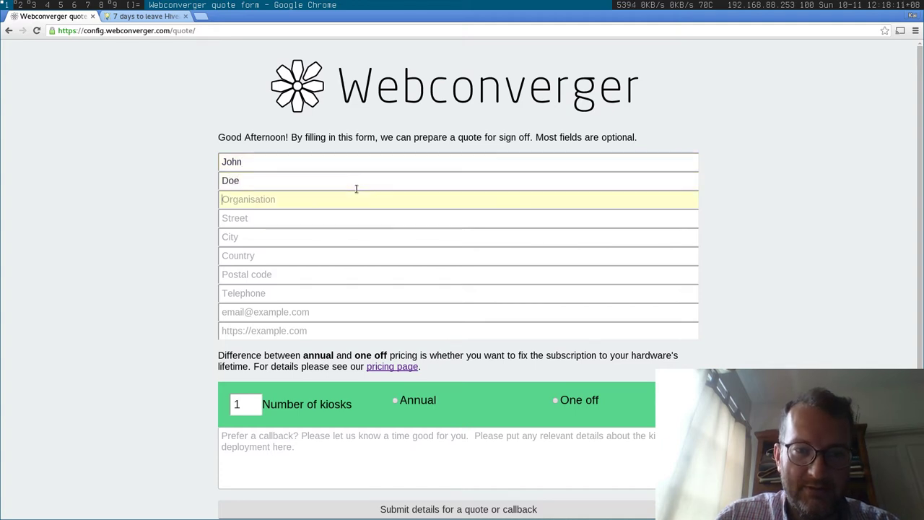
pyautogui.write('Acme')
pyautogui.click(276, 219)
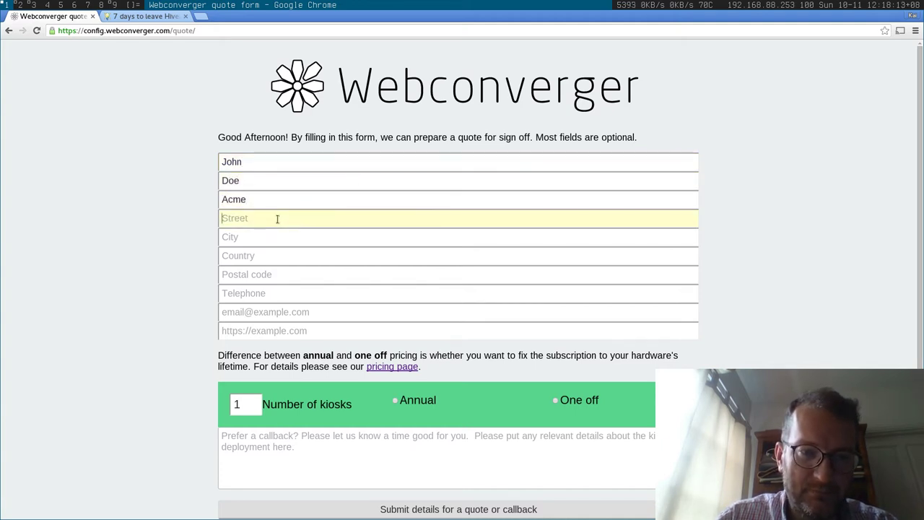
pyautogui.write('32')
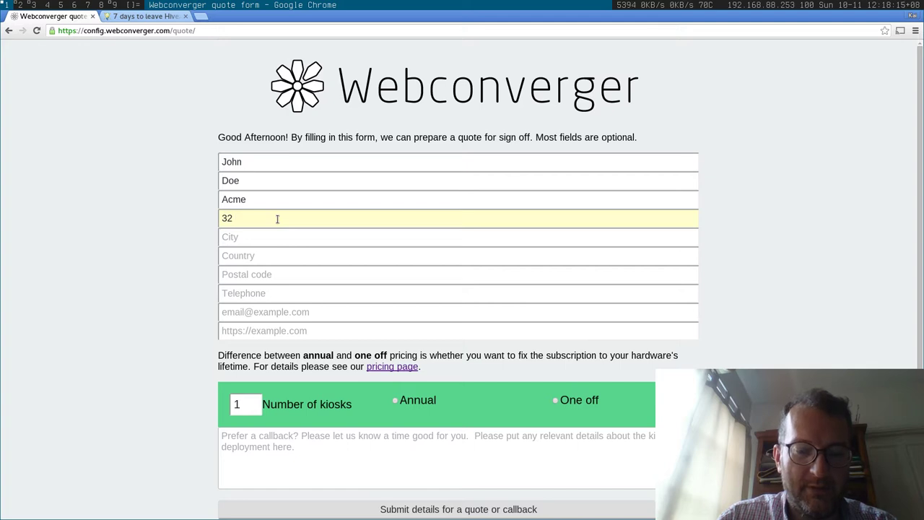
pyautogui.write(' Foobar street')
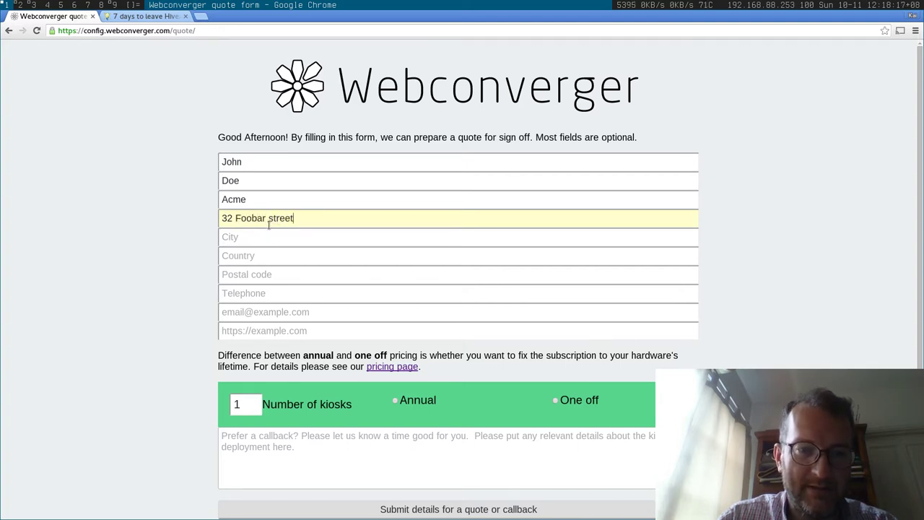
pyautogui.click(266, 231)
pyautogui.write('London')
pyautogui.click(245, 273)
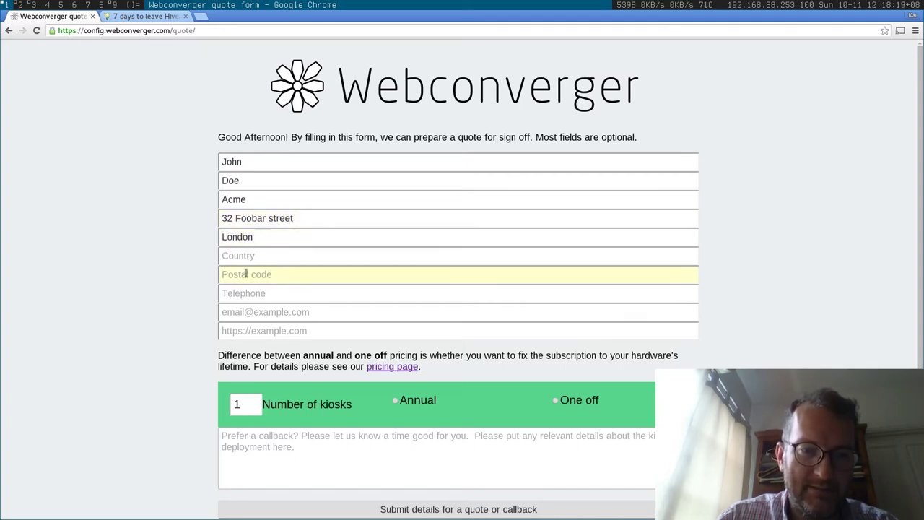
pyautogui.write('12314')
pyautogui.click(247, 296)
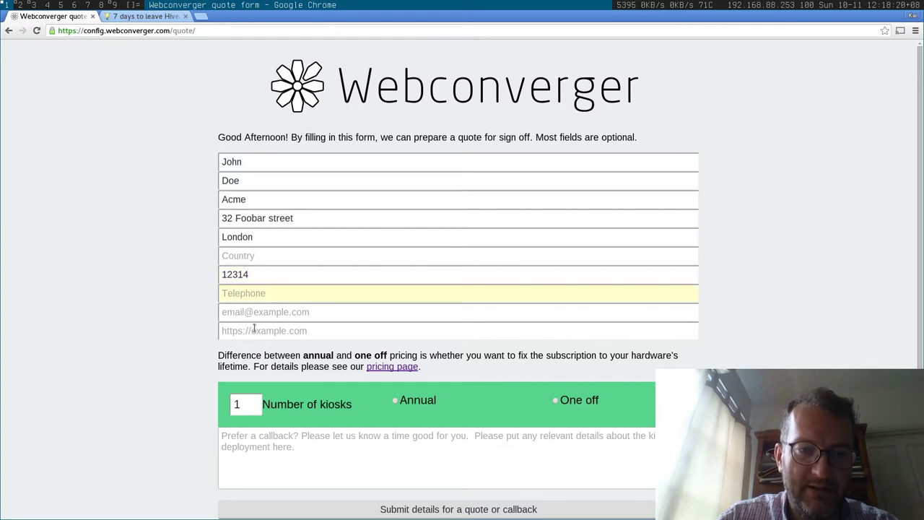
pyautogui.click(254, 330)
pyautogui.write('ht')
pyautogui.press('BackSpace')
pyautogui.press('BackSpace')
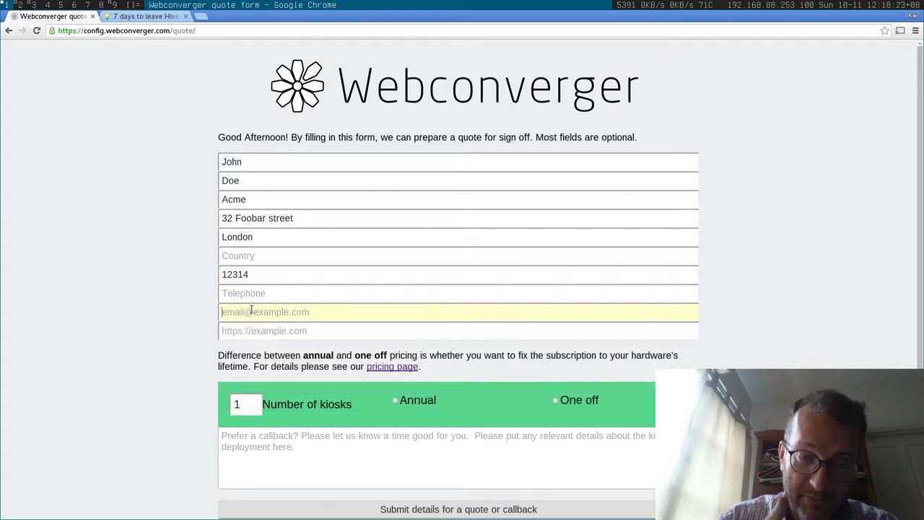
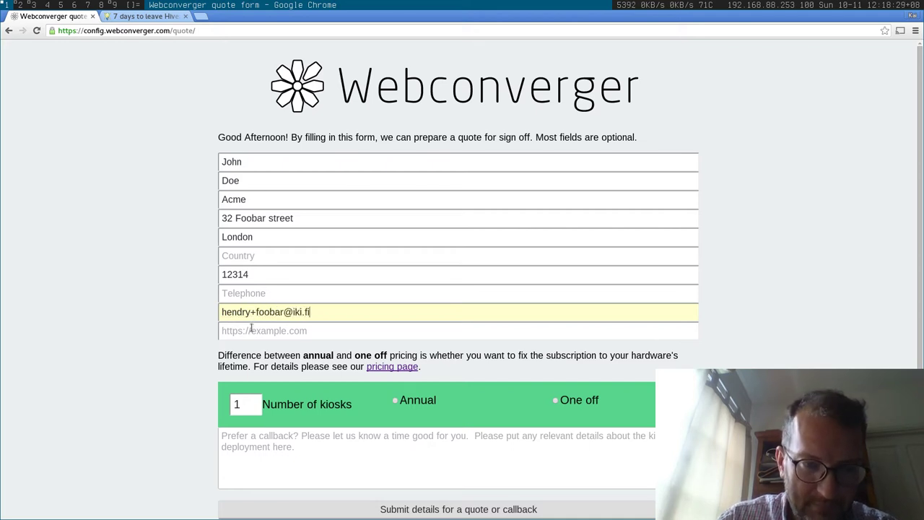
pyautogui.write('http://')
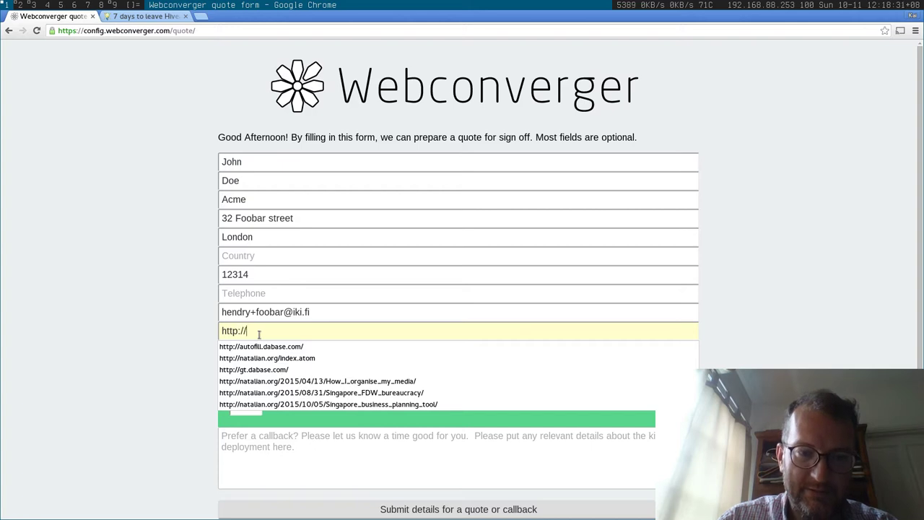
pyautogui.write('example.com')
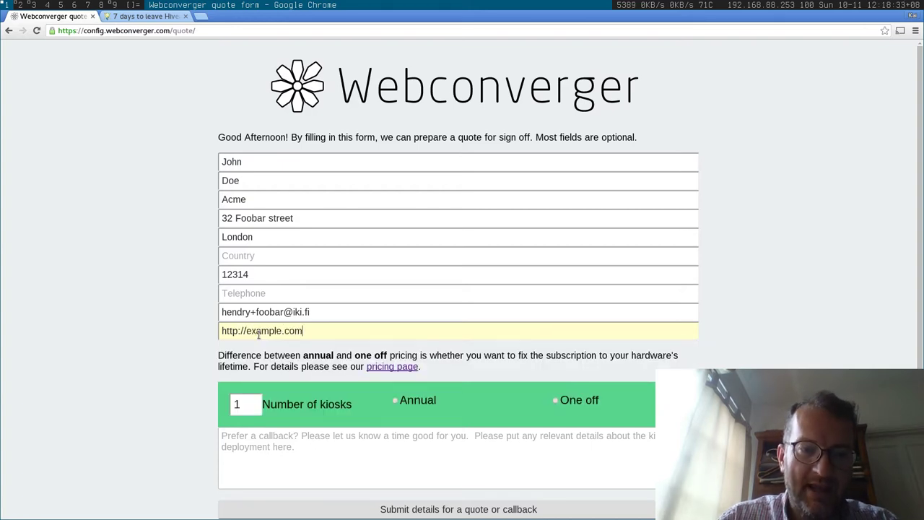
# Request 5 kiosks with Annual pricing and submit the quote form
pyautogui.click(254, 403)
pyautogui.click(254, 402)
pyautogui.click(254, 403)
pyautogui.click(254, 403)
pyautogui.click(404, 399)
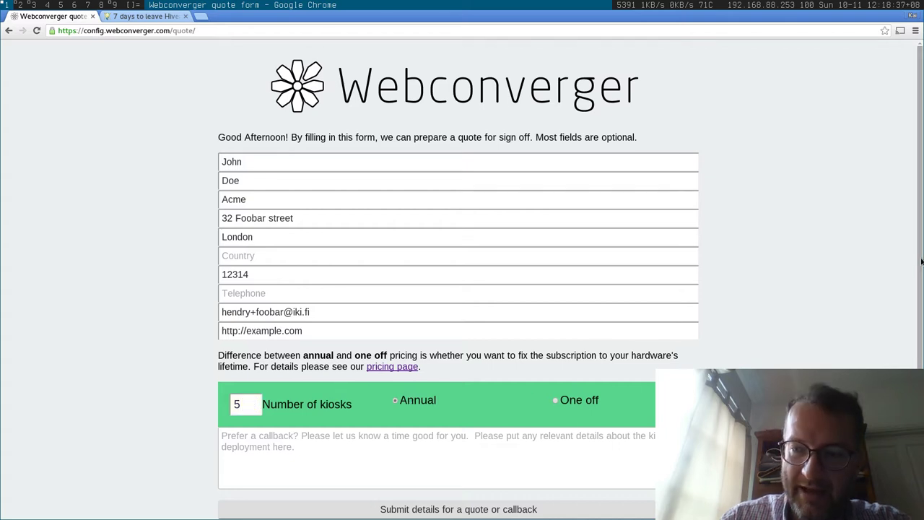
pyautogui.scroll(-3, 902, 355)
pyautogui.click(392, 361)
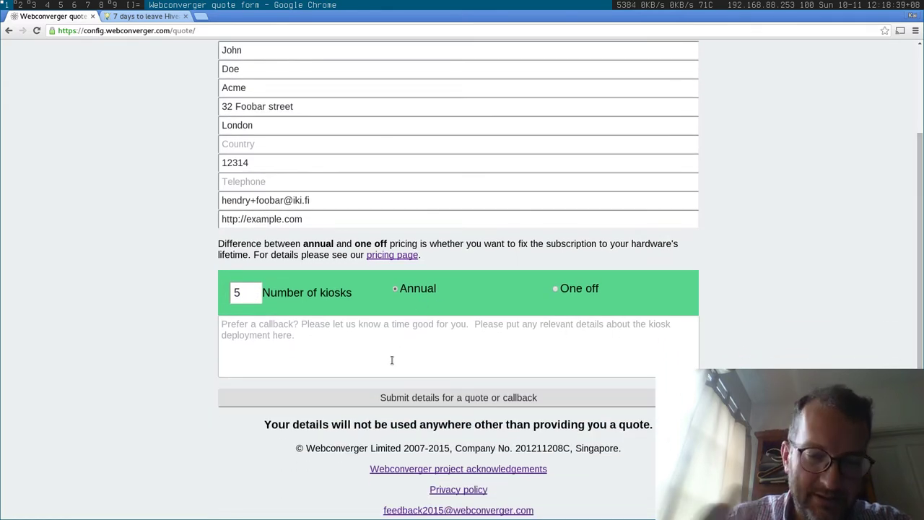
pyautogui.click(388, 403)
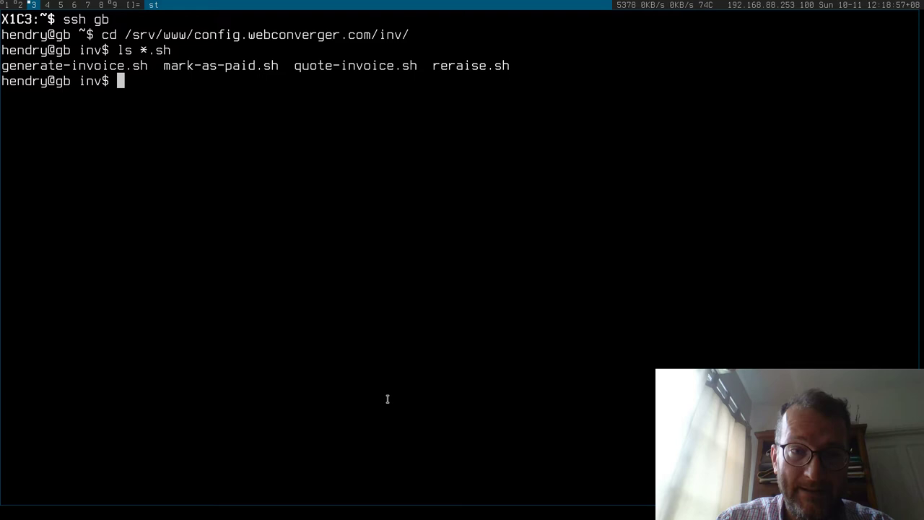
# Run ./quote-invoice.sh on the 2015-10-11 Acme.vcf quote and copy the generated inv/2015-10-11/aa5a4b17 URL
pyautogui.write('./')
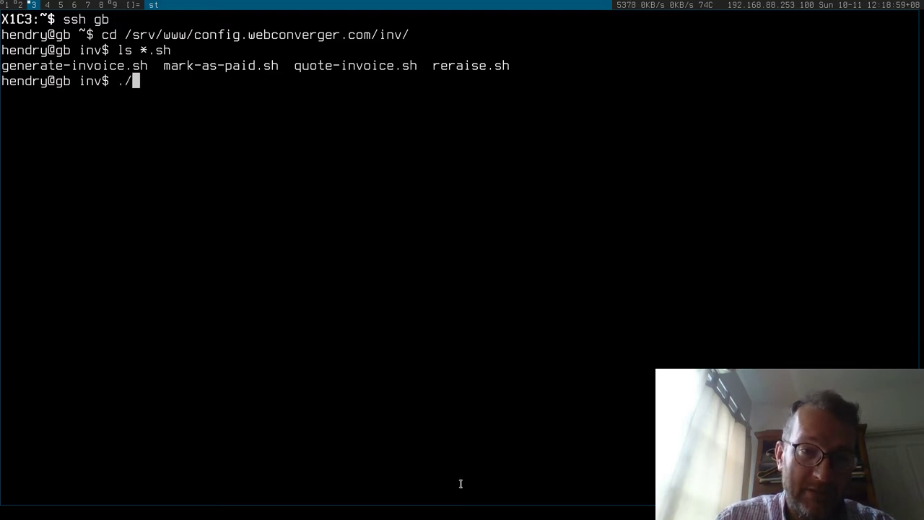
pyautogui.write('qu')
pyautogui.press('Tab')
pyautogui.write('/srv/www/c')
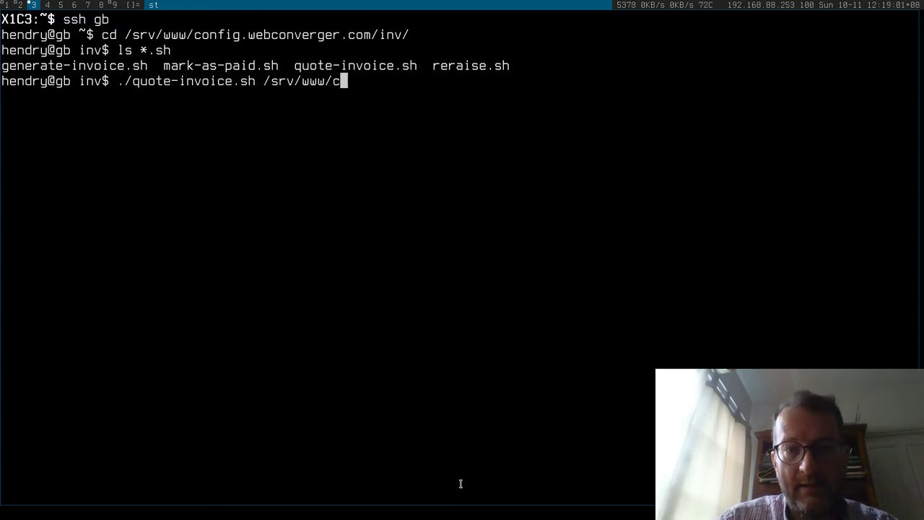
pyautogui.press('Tab')
pyautogui.write('quo')
pyautogui.press('Tab')
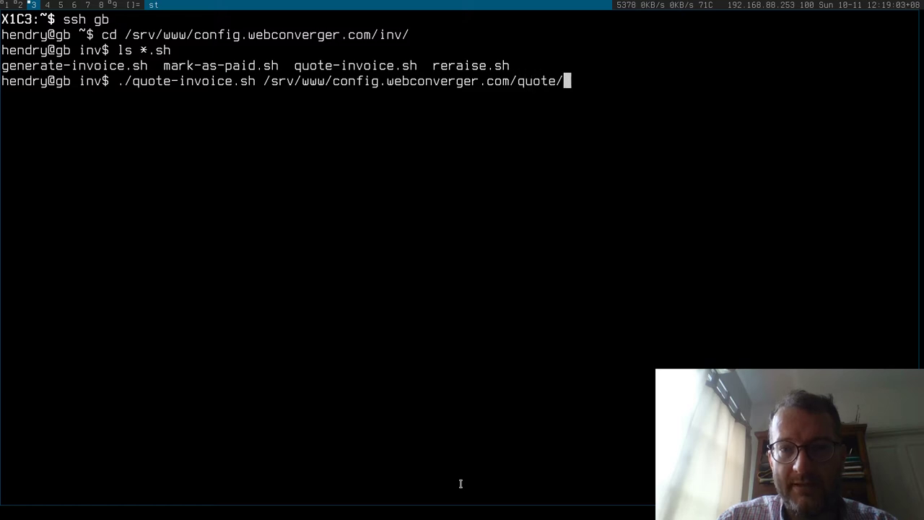
pyautogui.write('201')
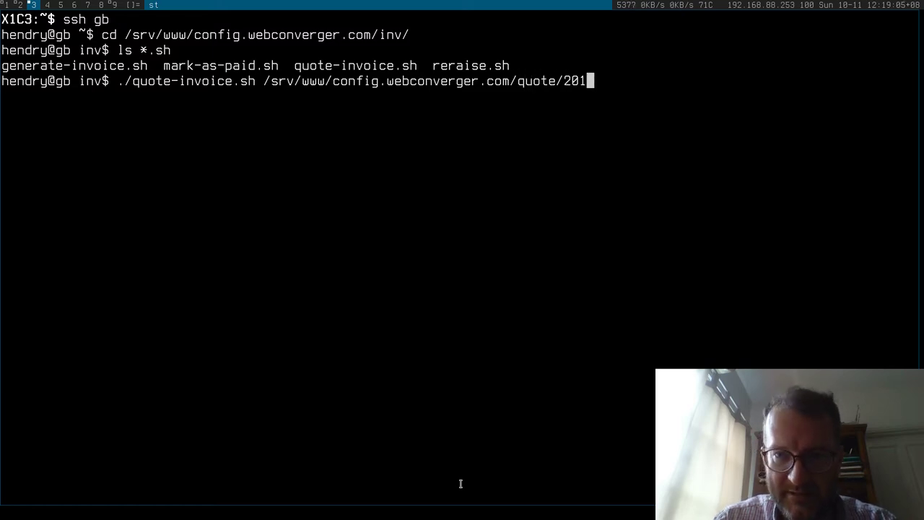
pyautogui.write('5-10-11')
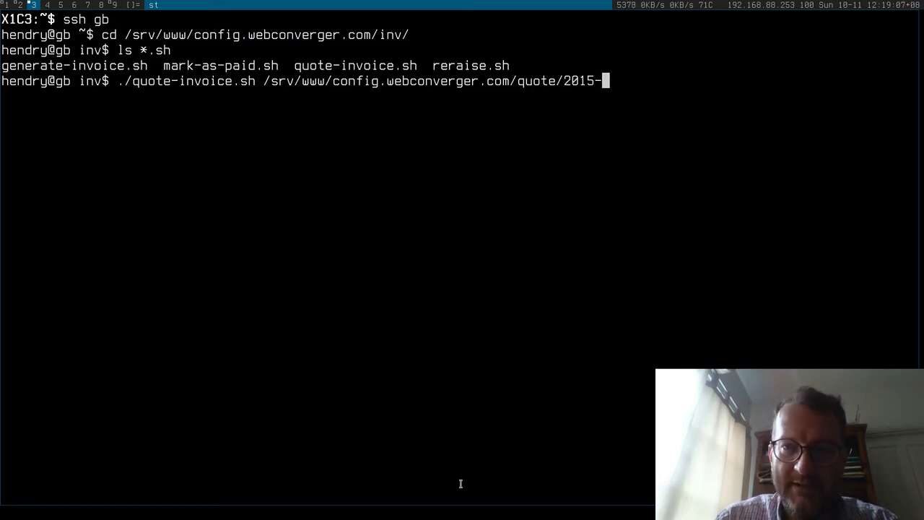
pyautogui.press('Tab')
pyautogui.press('Tab')
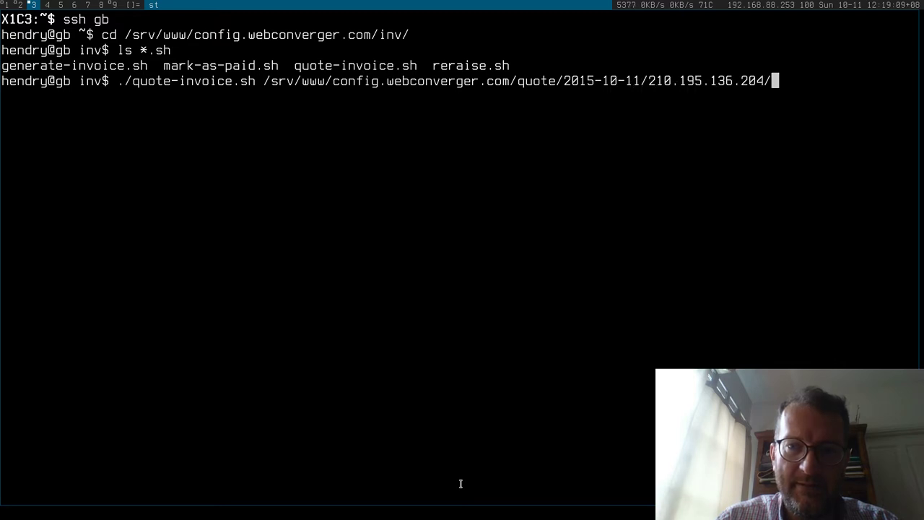
pyautogui.press('Tab')
pyautogui.press('Tab')
pyautogui.press('Tab')
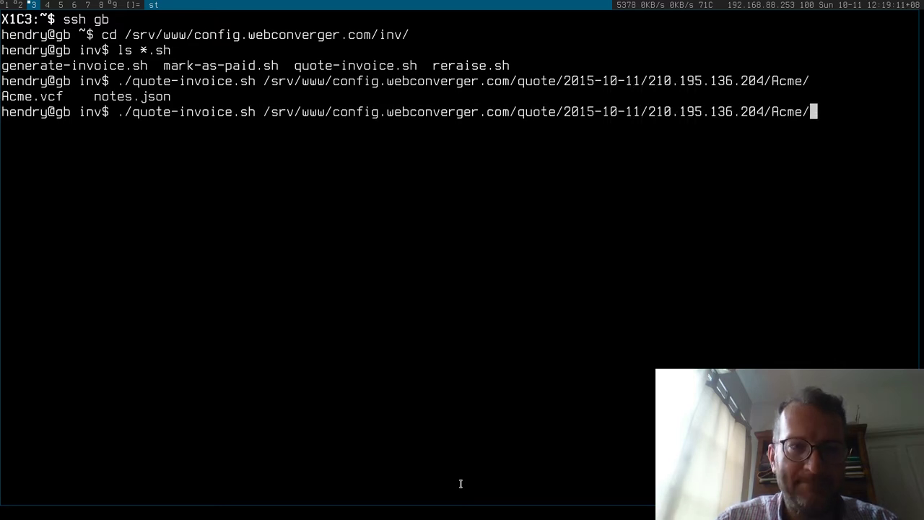
pyautogui.write('A')
pyautogui.press('Tab')
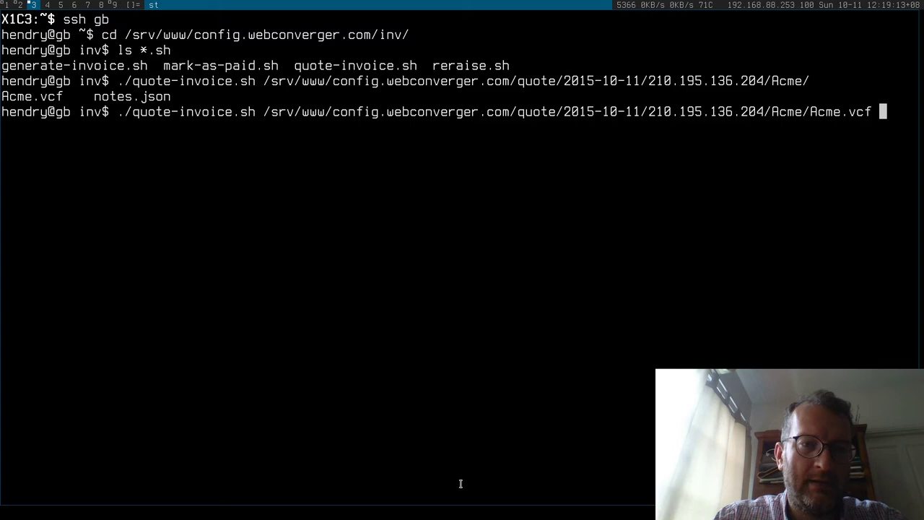
pyautogui.press('Return')
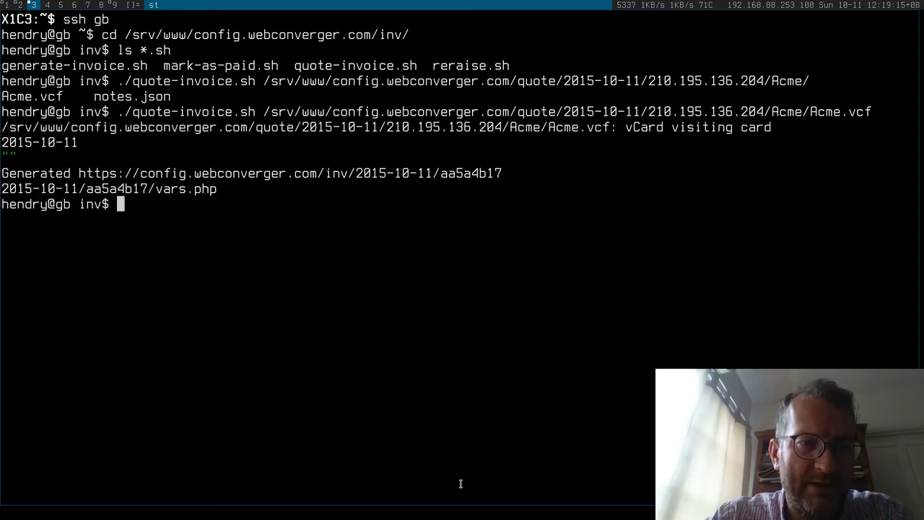
pyautogui.doubleClick(236, 172)
pyautogui.hotkey('ctrl', 'c')
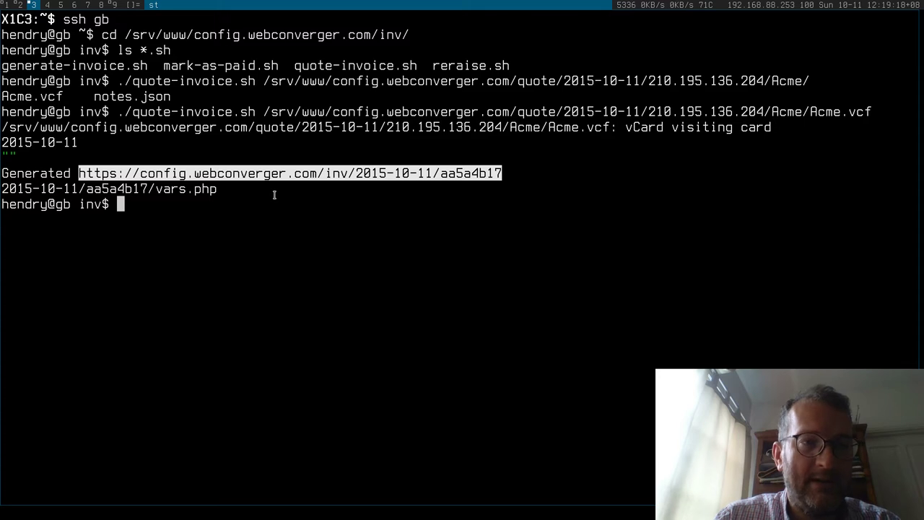
# Load the copied aa5a4b17 quote URL in a new Chrome tab
pyautogui.hotkey('alt', '1')
pyautogui.hotkey('ctrl', 't')
pyautogui.write('validator.nu')
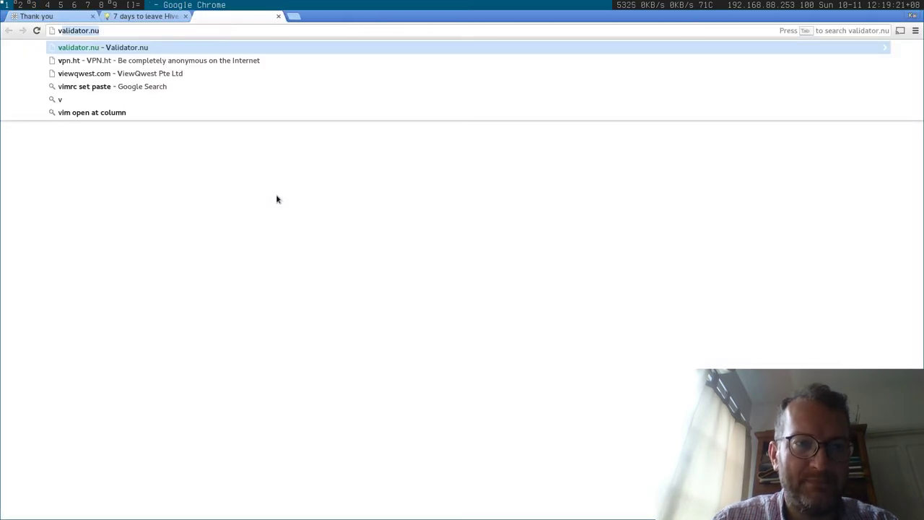
pyautogui.hotkey('ctrl', 'v')
pyautogui.press('Return')
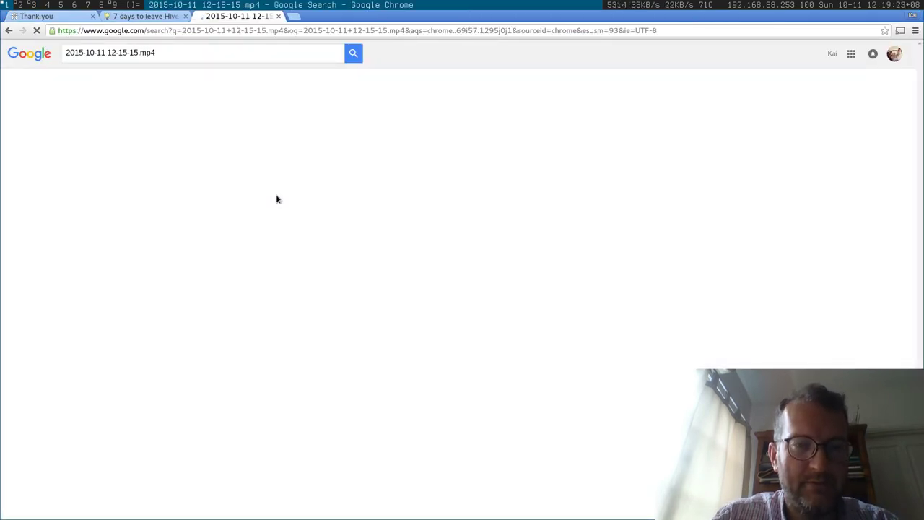
pyautogui.hotkey('ctrl', 'w')
pyautogui.hotkey('ctrl', 't')
pyautogui.hotkey('ctrl', 'v')
pyautogui.hotkey('ctrl', 'w')
pyautogui.hotkey('ctrl', 't')
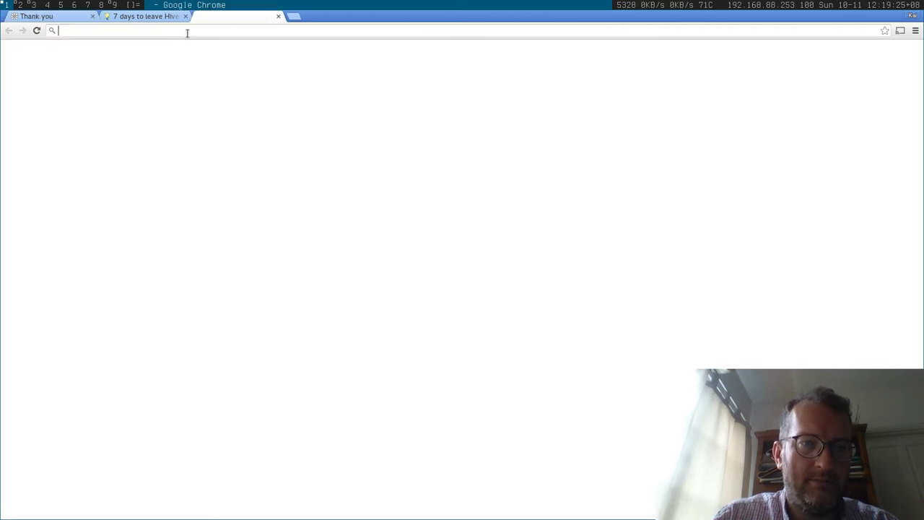
pyautogui.hotkey('ctrl', 'v')
pyautogui.press('Return')
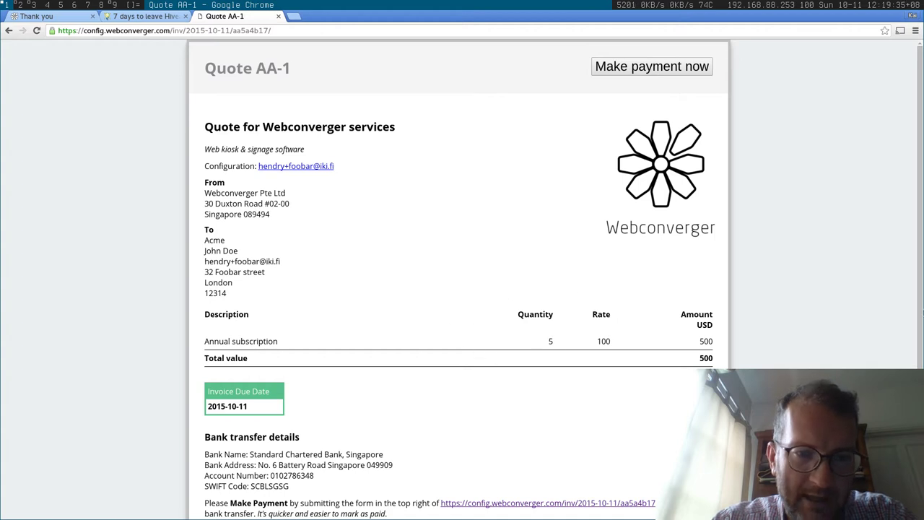
# Look over Quote AA-1: 5 Annual subscriptions at 100, totalling 500 USD
pyautogui.scroll(-1, 915, 255)
pyautogui.scroll(1, 671, 285)
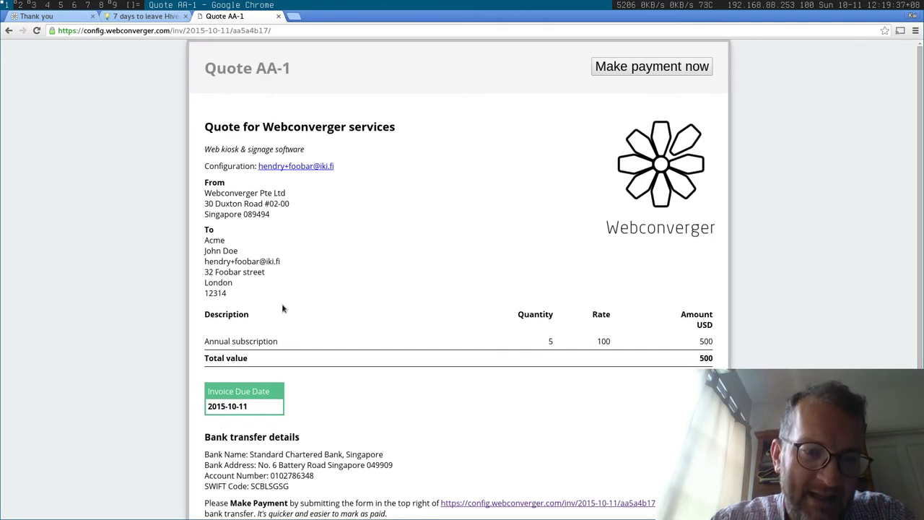
pyautogui.moveTo(253, 294); pyautogui.dragTo(191, 244)
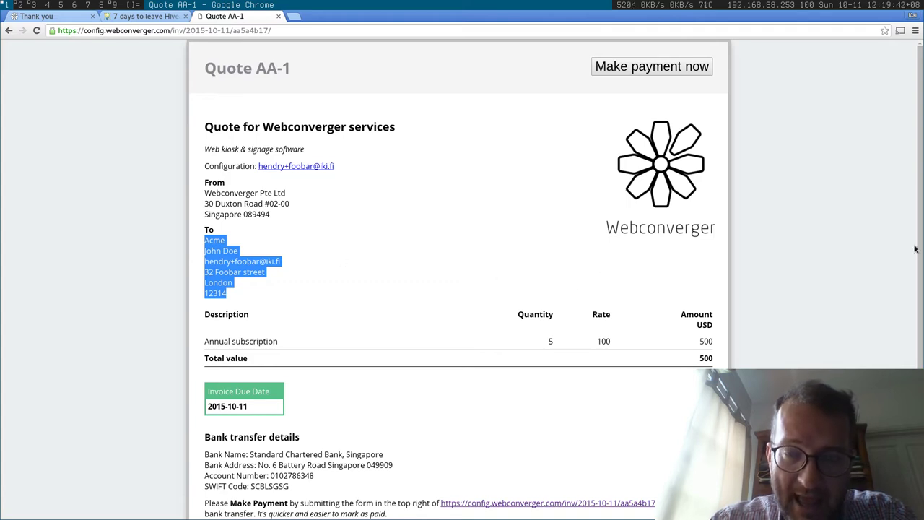
pyautogui.scroll(-1, 915, 250)
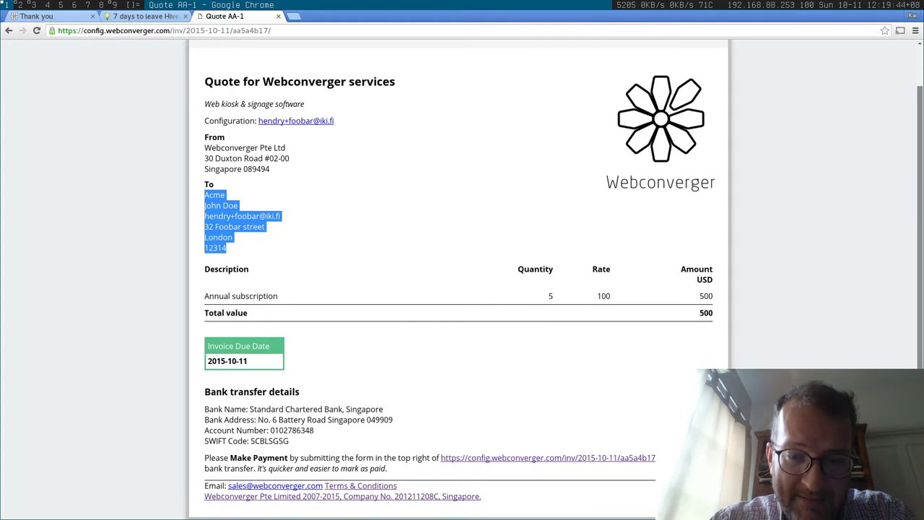
pyautogui.scroll(1, 920, 69)
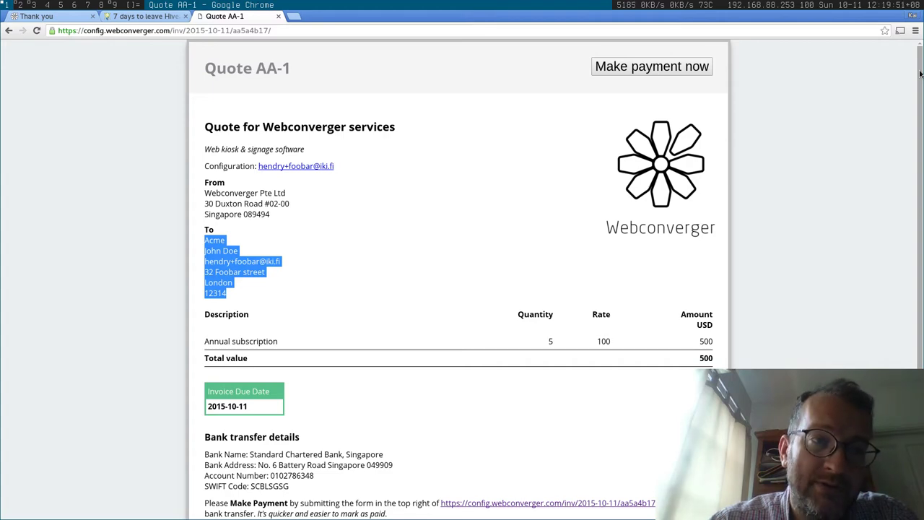
# Open the Acme quote's vars.php file in vim
pyautogui.hotkey('alt', '2')
pyautogui.hotkey('alt', '3')
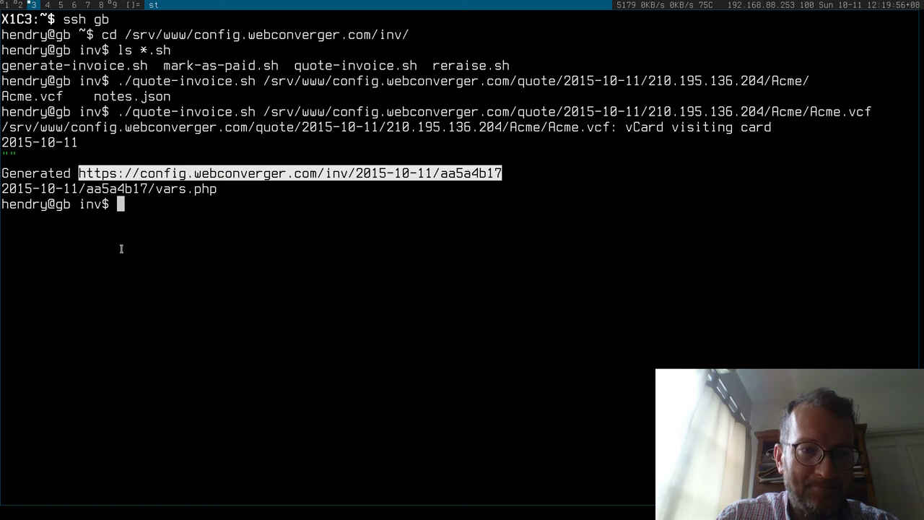
pyautogui.doubleClick(121, 188)
pyautogui.hotkey('ctrl', 'c')
pyautogui.write('vim')
pyautogui.middleClick(121, 189)
pyautogui.press('Return')
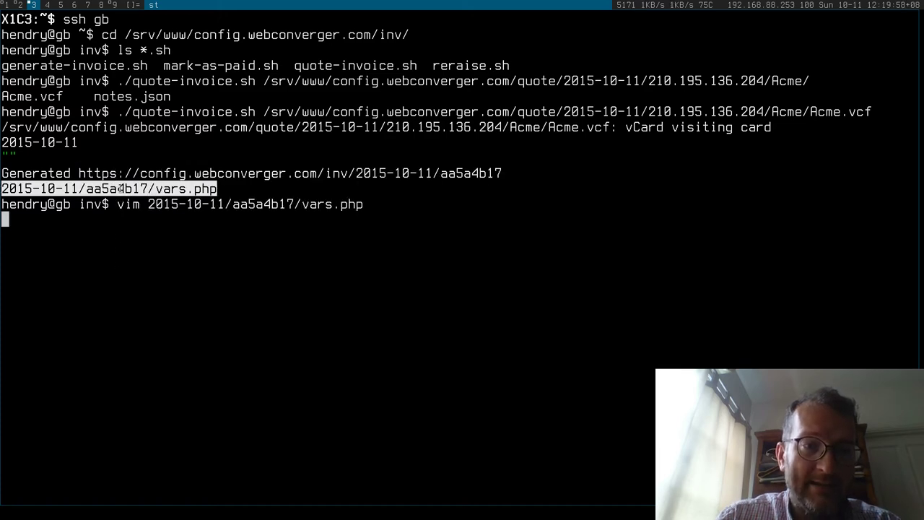
# Delete the $type quote line, save, and reload Chrome so the page reads Invoice AA-1
pyautogui.press('j')
pyautogui.press('d')
pyautogui.press('d')
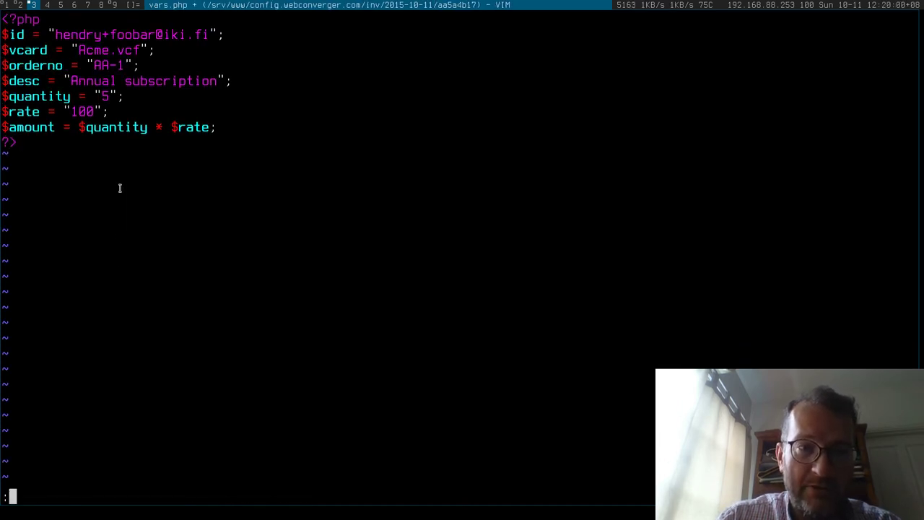
pyautogui.hotkey('alt', '2')
pyautogui.hotkey('alt', '1')
pyautogui.hotkey('ctrl', 'r')
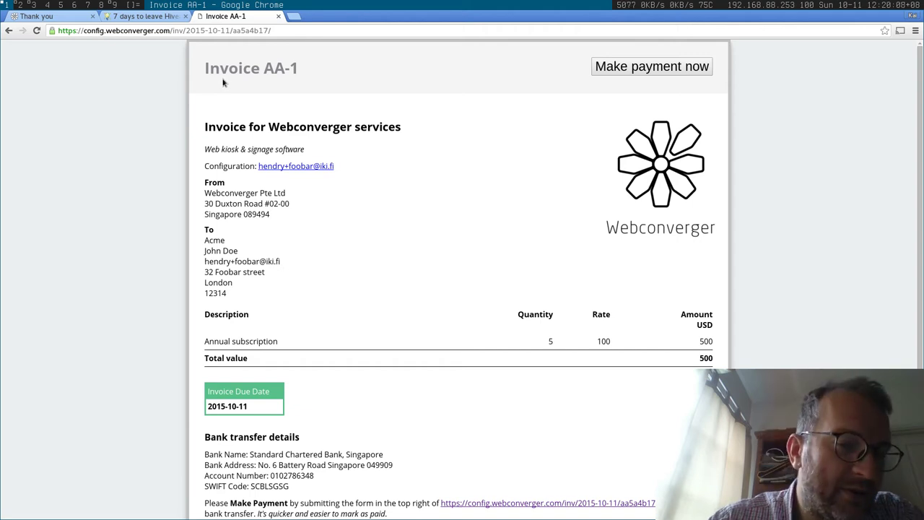
pyautogui.scroll(-1, 538, 108)
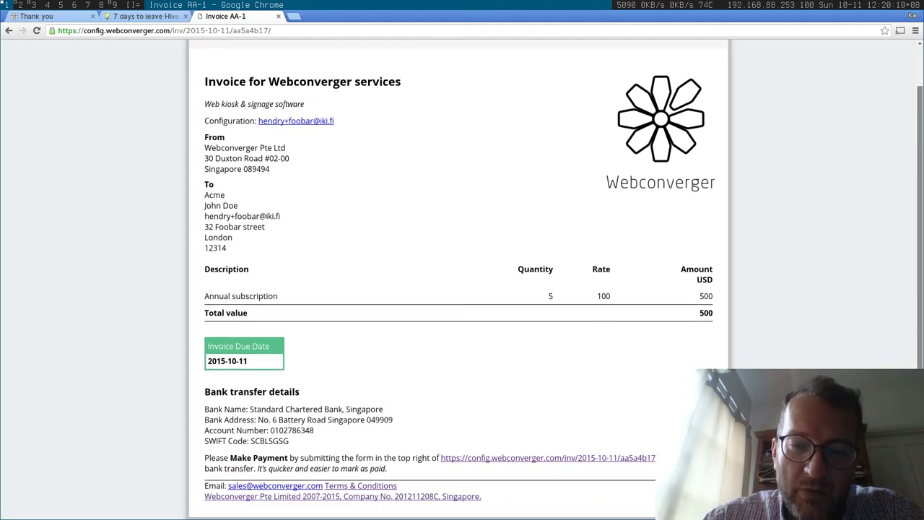
pyautogui.scroll(1, 577, 79)
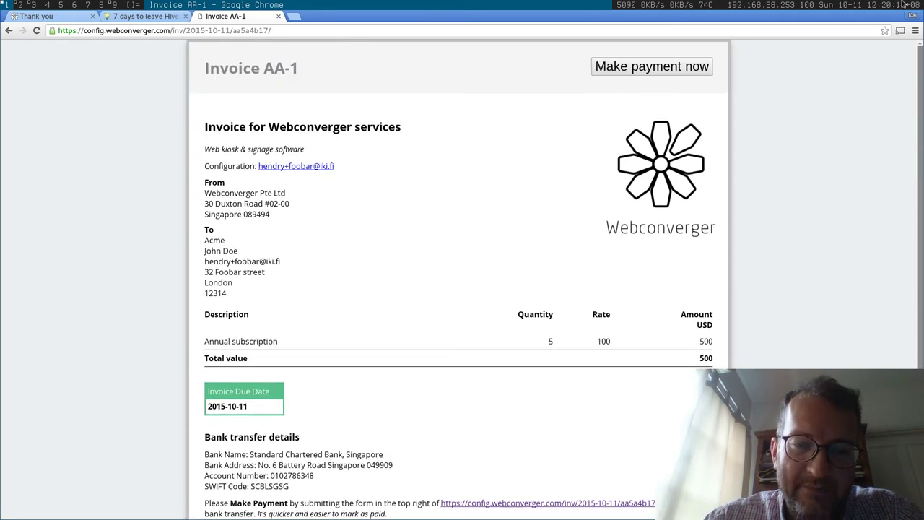
pyautogui.doubleClick(242, 32)
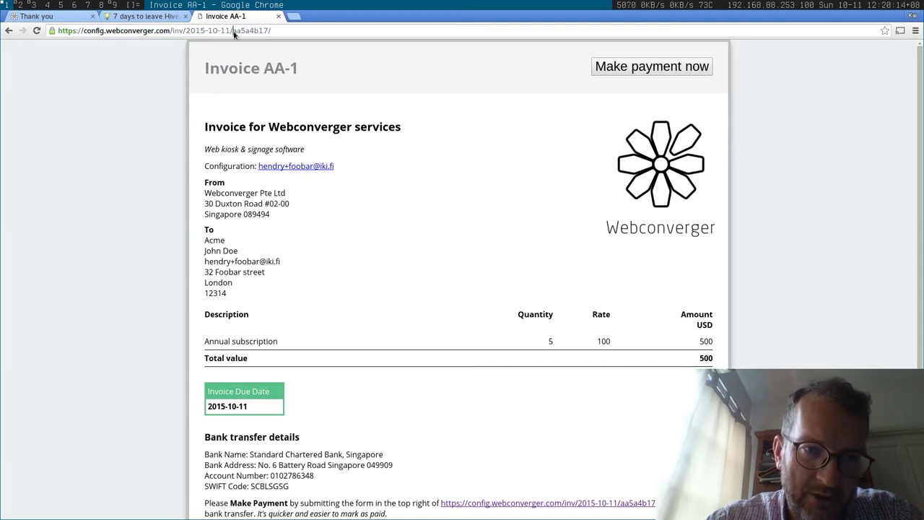
pyautogui.tripleClick(235, 32)
pyautogui.doubleClick(236, 32)
pyautogui.tripleClick(236, 32)
pyautogui.doubleClick(236, 32)
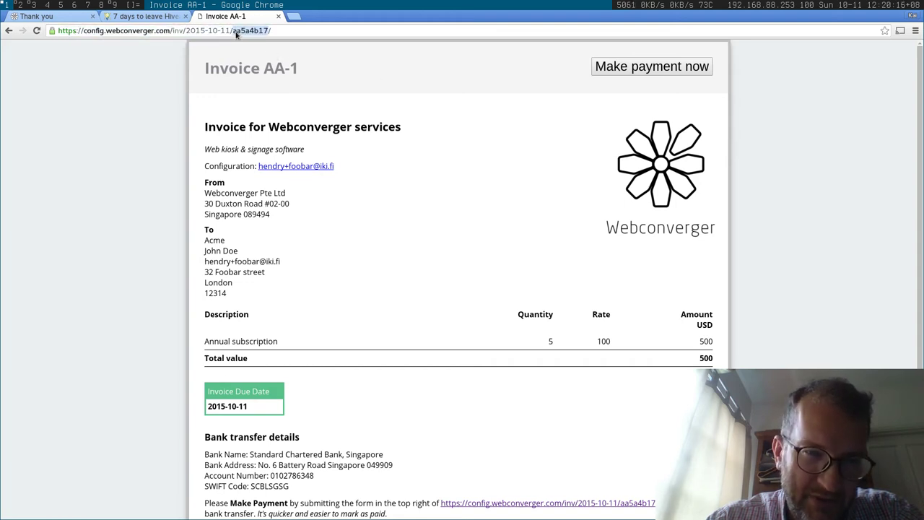
pyautogui.tripleClick(236, 32)
pyautogui.doubleClick(237, 32)
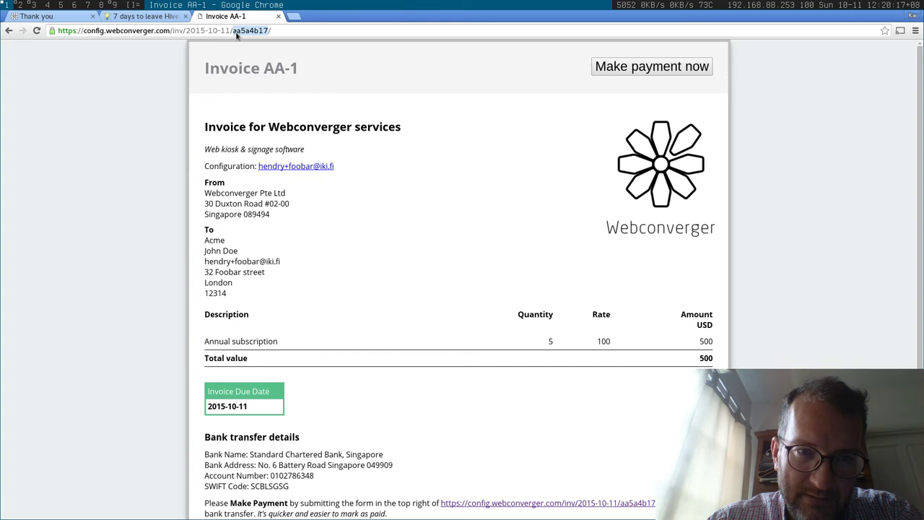
pyautogui.click(634, 71)
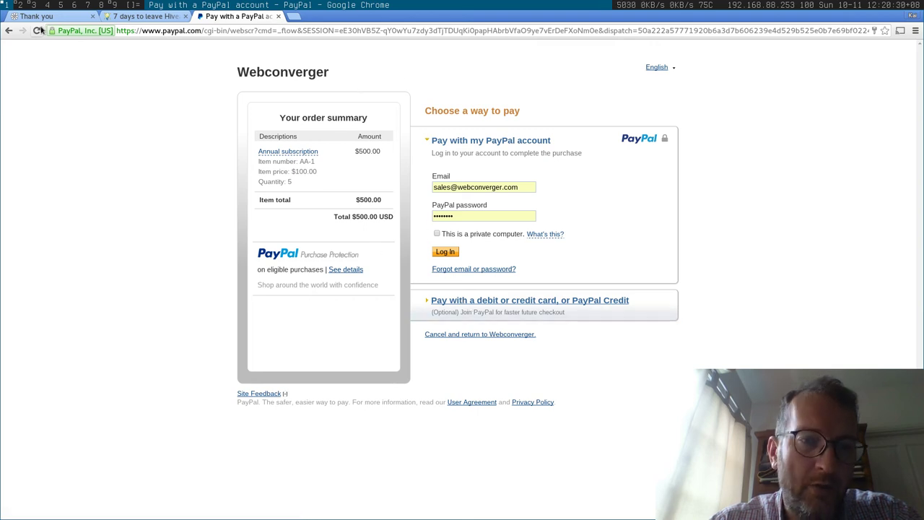
pyautogui.click(9, 30)
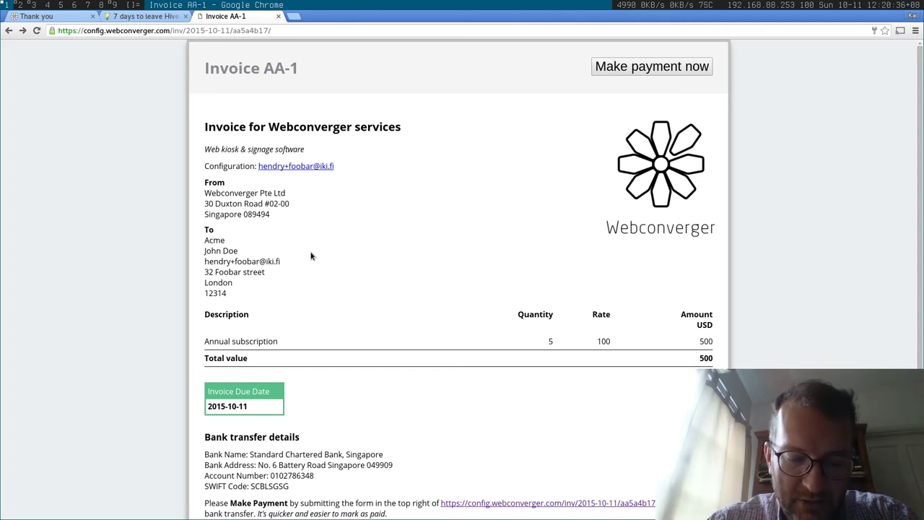
# Bring up the right-click menu on the Invoice AA-1 page twice and dismiss it each time
pyautogui.rightClick(311, 252)
pyautogui.click(314, 176)
pyautogui.rightClick(366, 195)
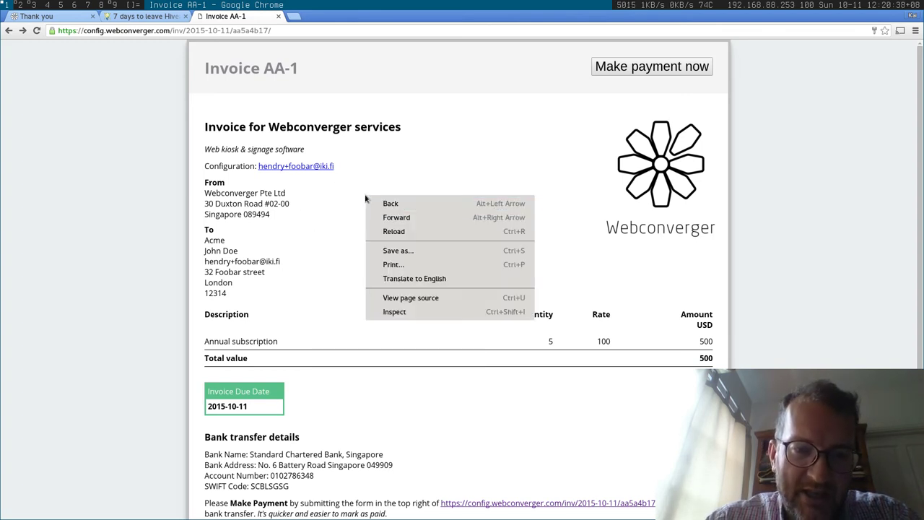
pyautogui.click(309, 186)
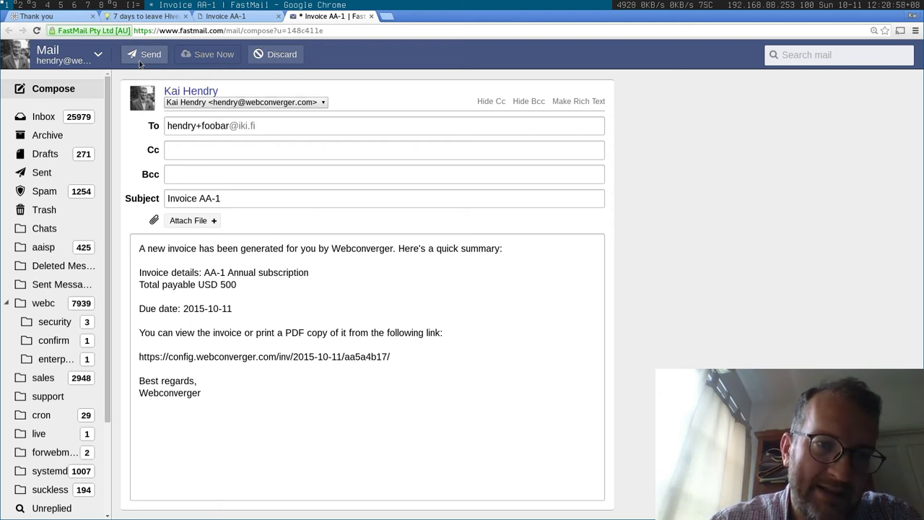
# Discard the FastMail draft and go back to the Invoice AA-1 tab, showing 500 USD due 2015-10-11
pyautogui.click(266, 56)
pyautogui.hotkey('ctrl', 'shift', 'Tab')
pyautogui.scroll(-1, 431, 219)
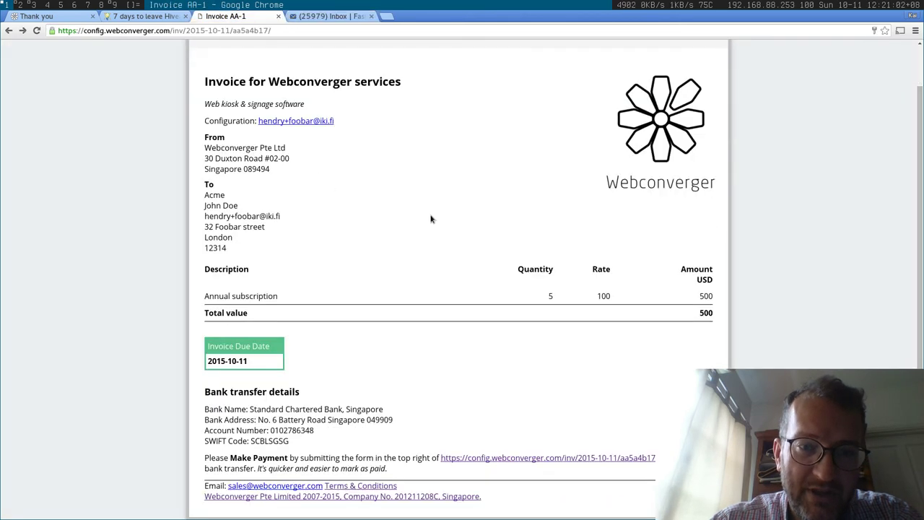
pyautogui.scroll(1, 431, 219)
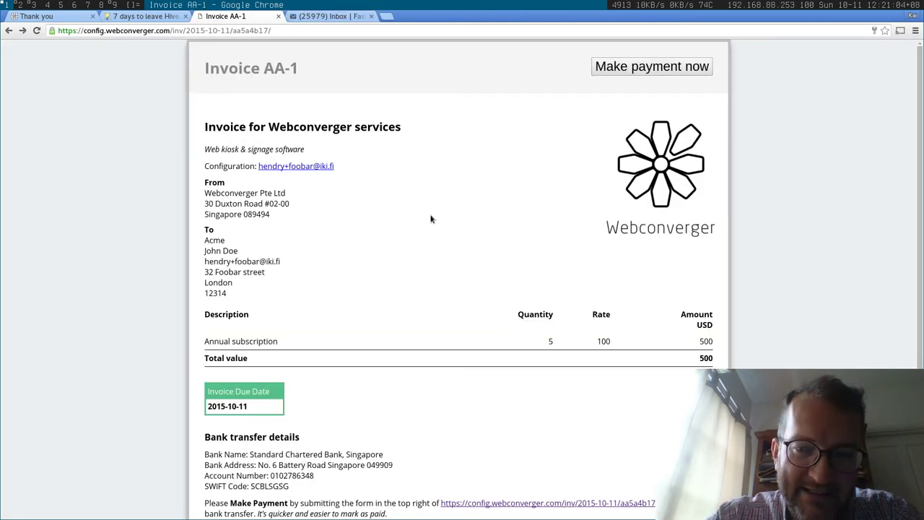